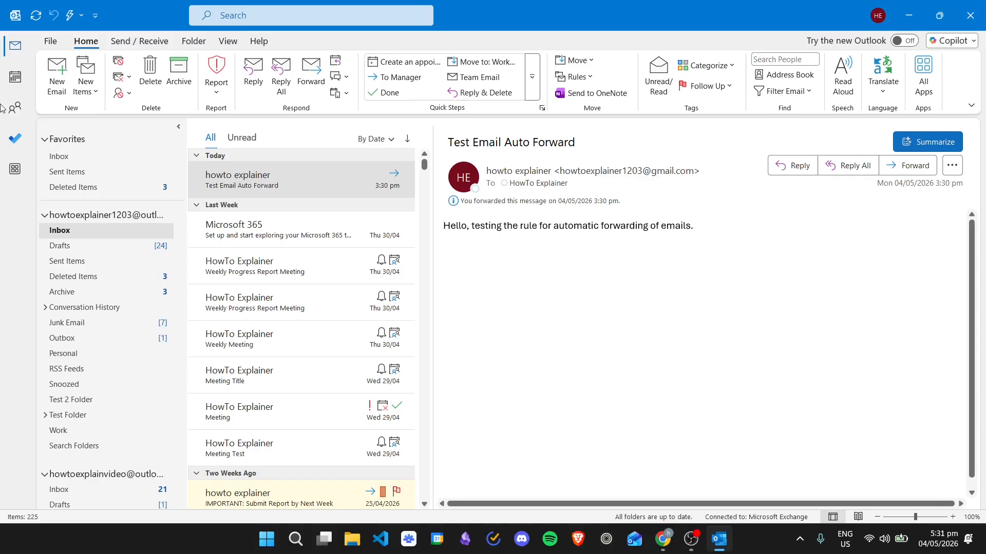
- Start a new blank email message from the Home tab
left_click(62, 82)
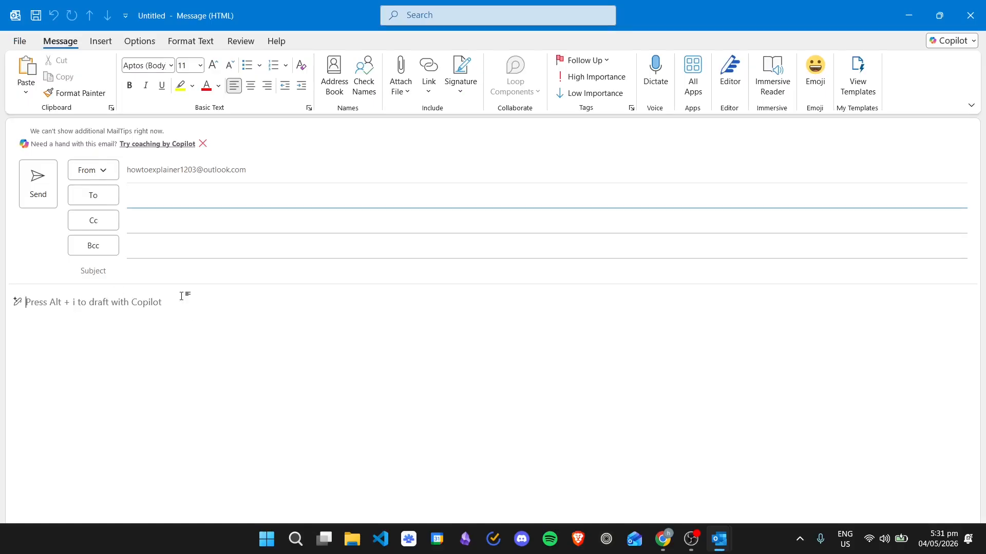
- Add two contacts to the To field from autocomplete suggestions, fixing a typo, then move to Subject
left_click(160, 312)
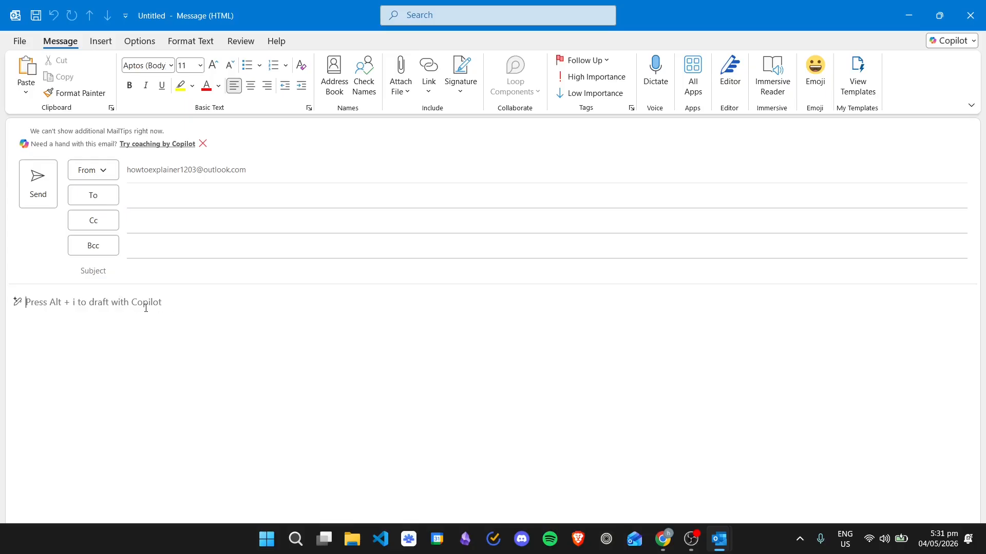
left_click(196, 199)
type("howtoexplaikner")
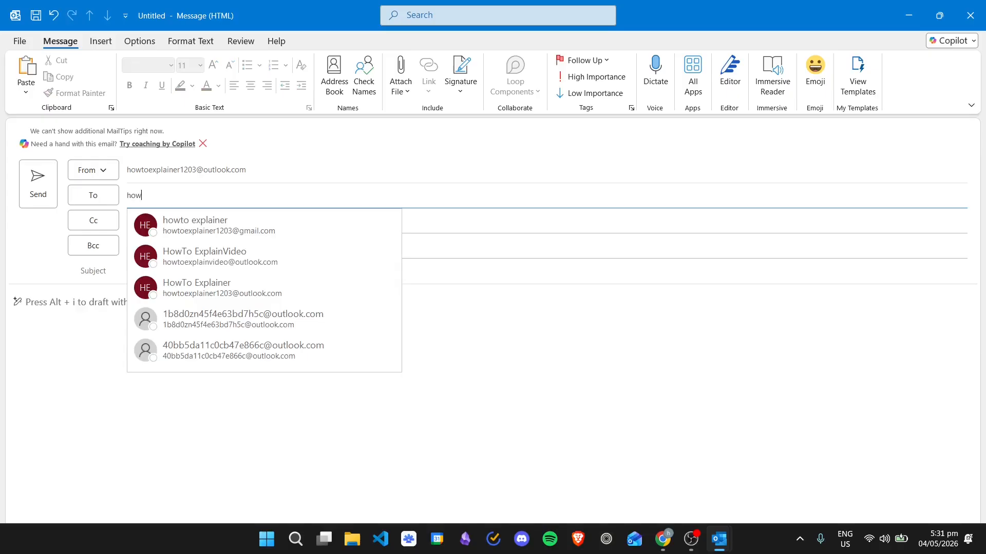
key("BackSpace")
key("BackSpace")
key("BackSpace")
key("BackSpace")
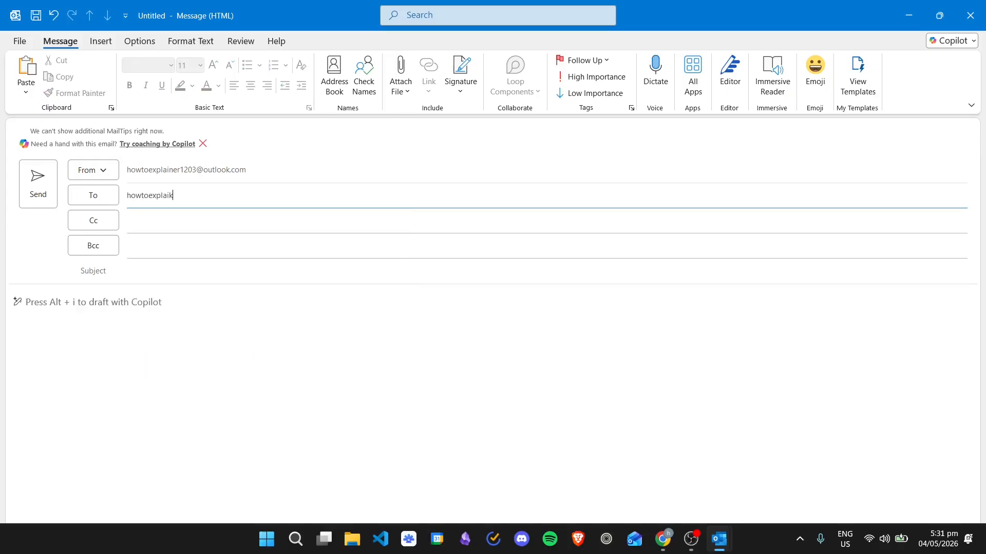
type("ner1203")
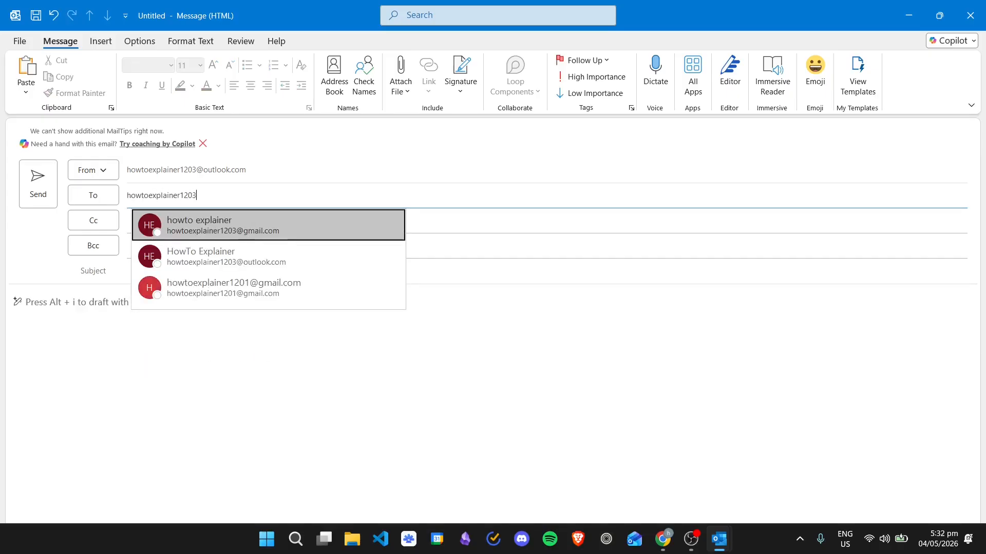
left_click(248, 264)
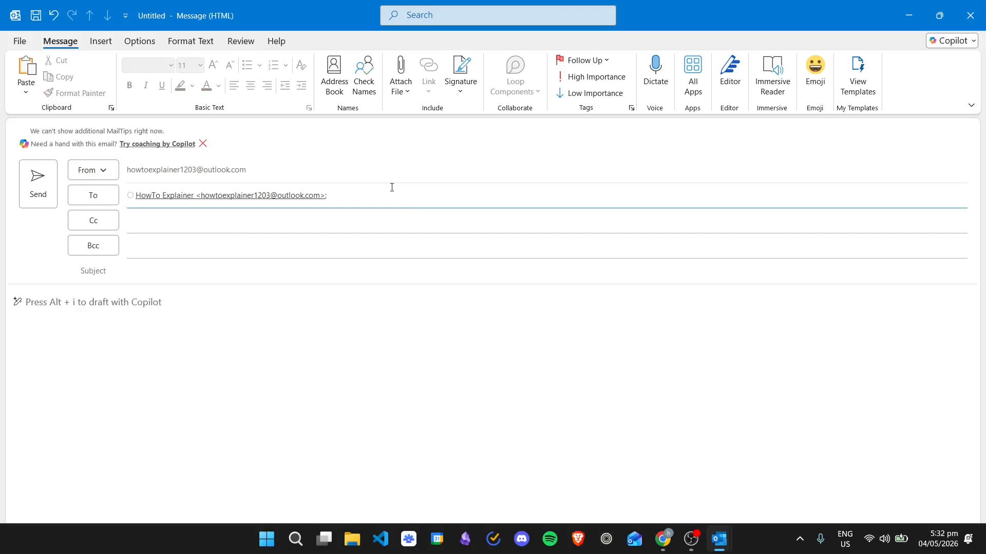
type("howtoexplain")
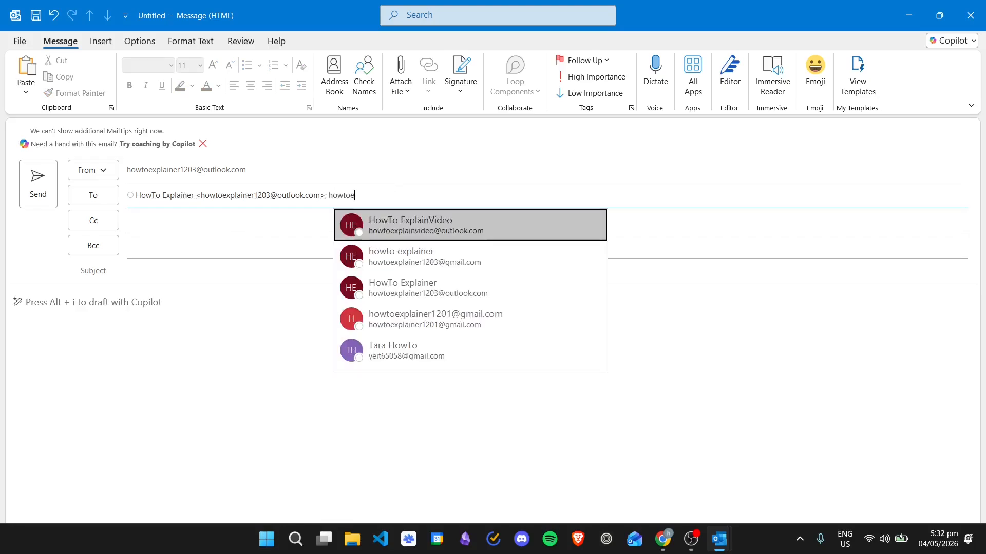
key("Return")
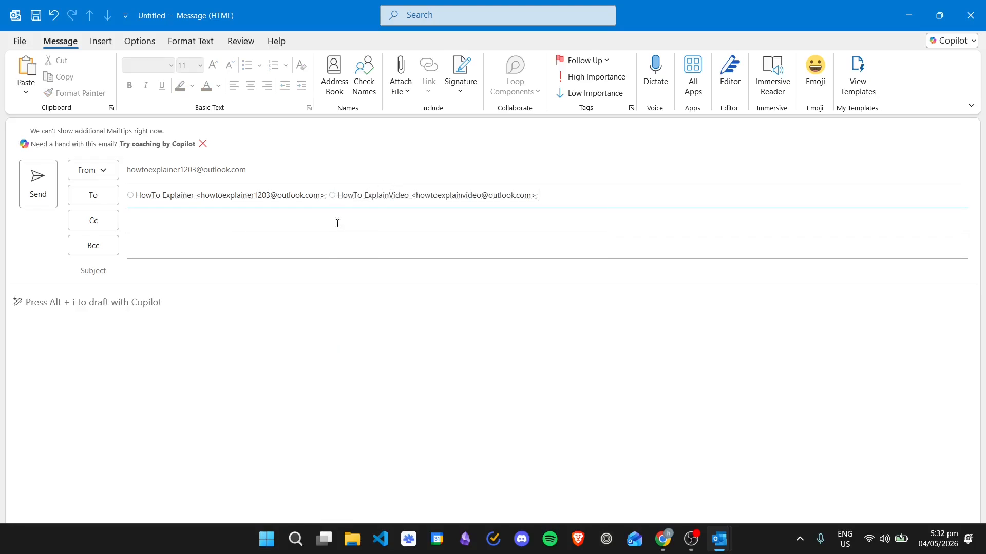
left_click(214, 274)
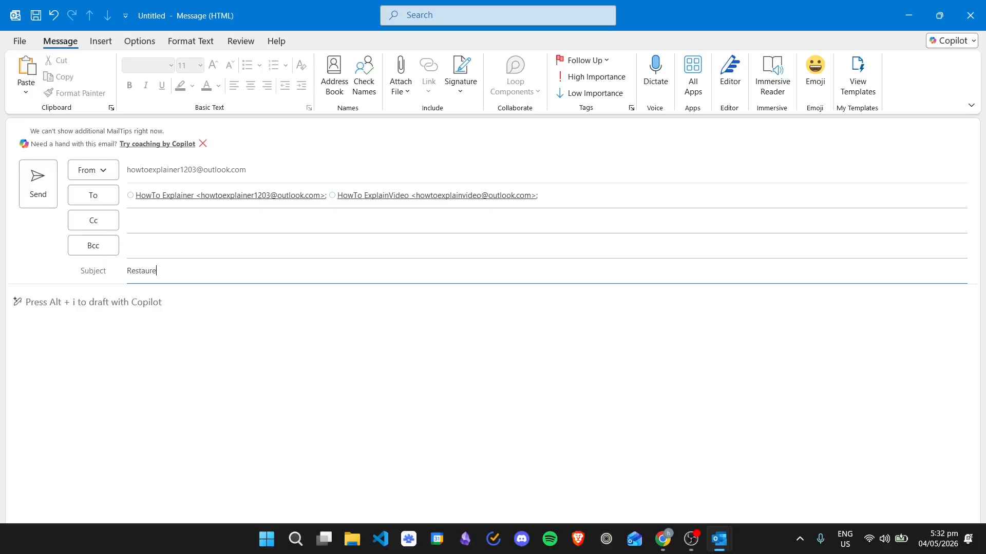
- Finish the subject 'Restaurant Choice for Lunch Out' and write a body inviting restaurant votes
type("oice for LU")
key("Tab")
type("He")
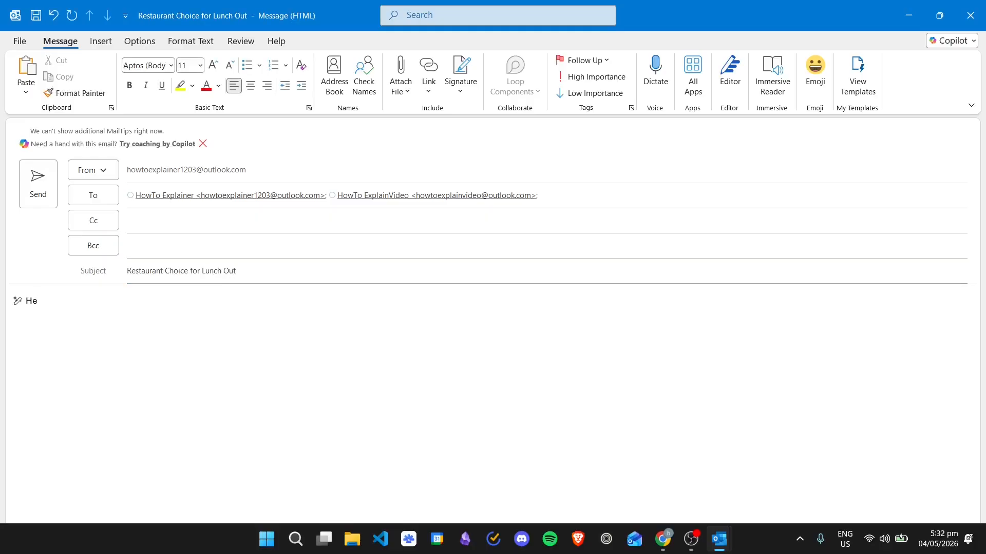
type("llo! Let's have a lunch out together.")
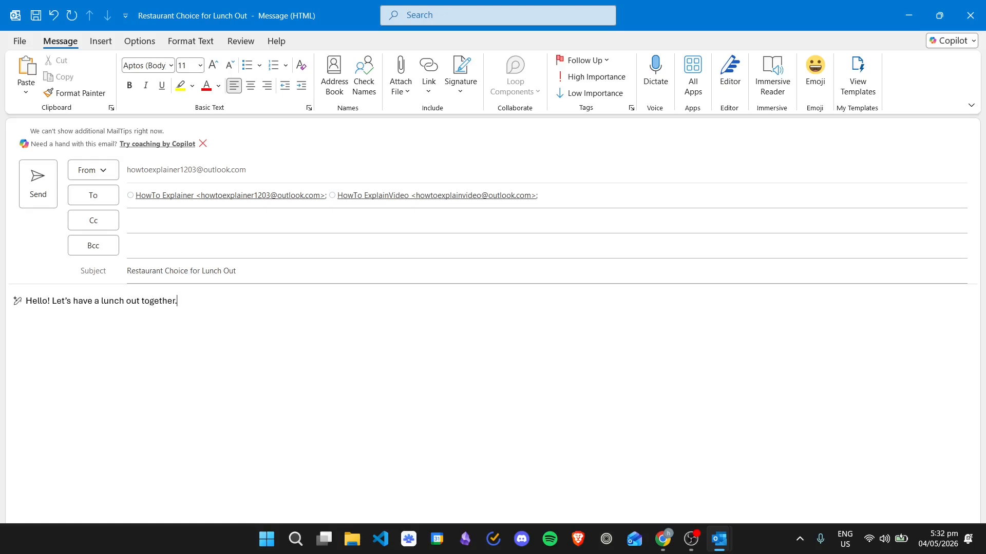
type(" Vore")
type("for your ")
type("preferred res")
type("tuara")
key("BackSpace")
key("BackSpace")
key("BackSpace")
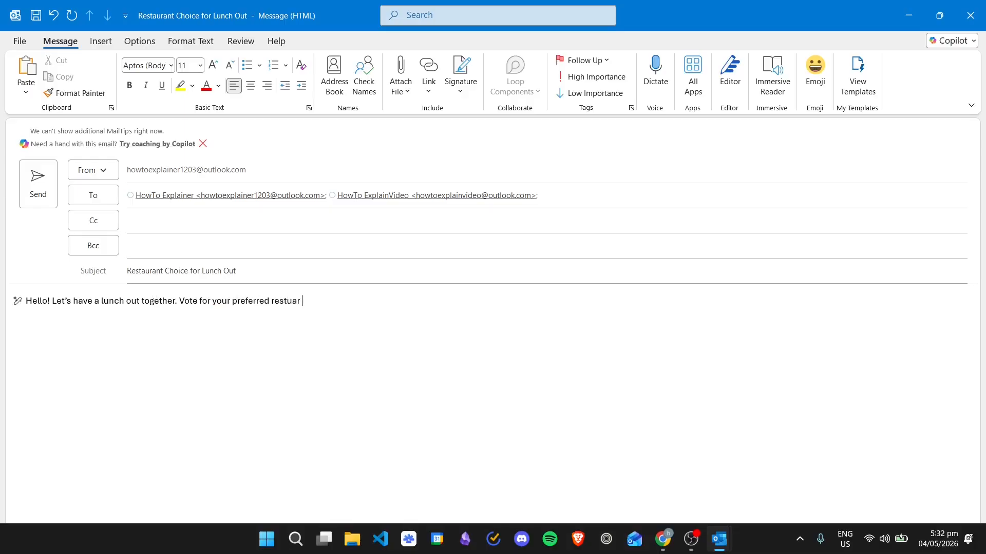
type("urant right here!")
key("Return")
key("BackSpace")
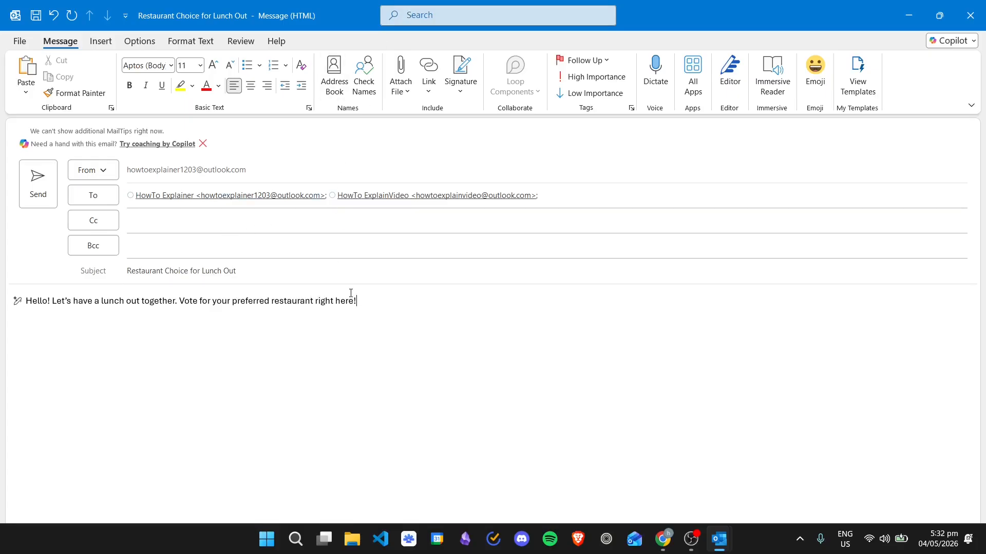
left_click(140, 41)
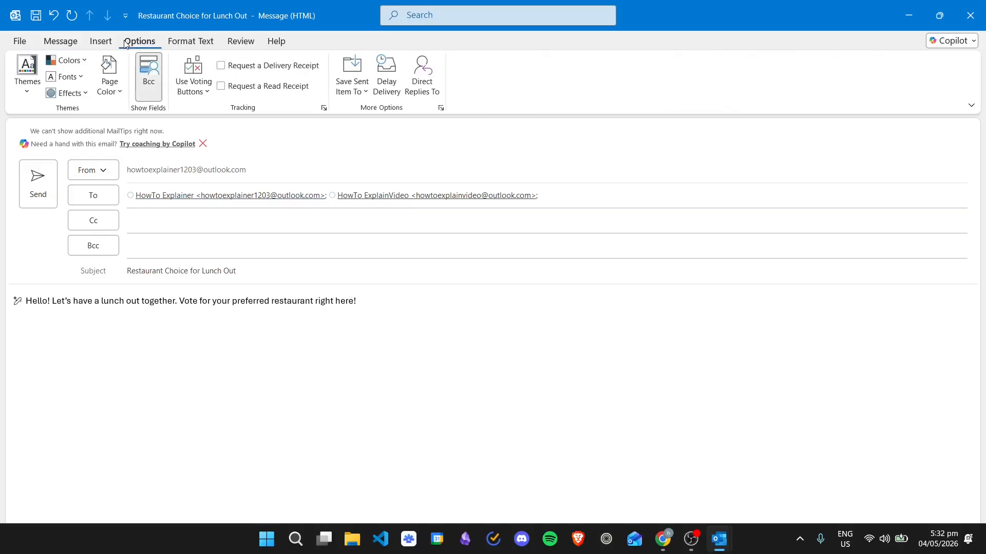
- Choose Custom voting buttons, opening Properties with the default Approve;Reject choices
left_click(208, 94)
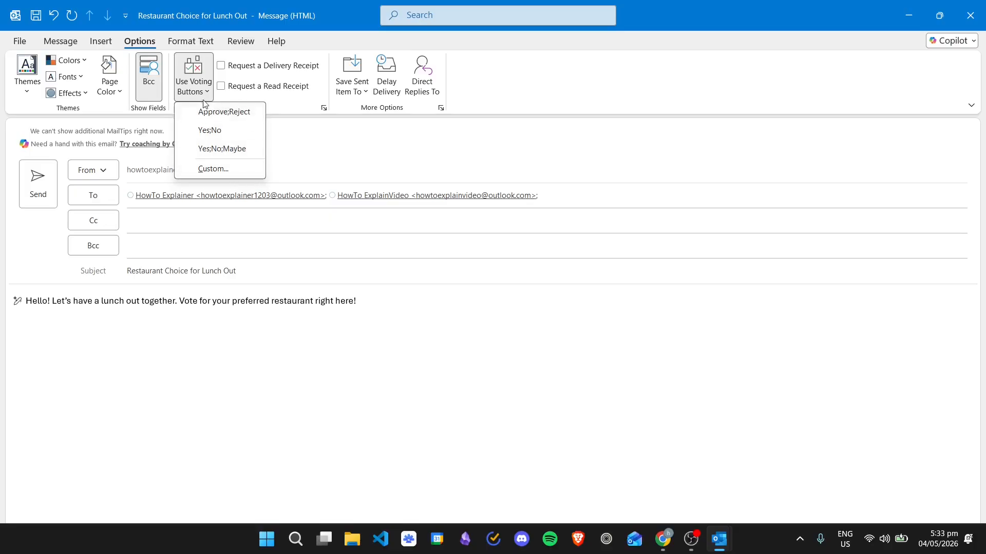
left_click(228, 169)
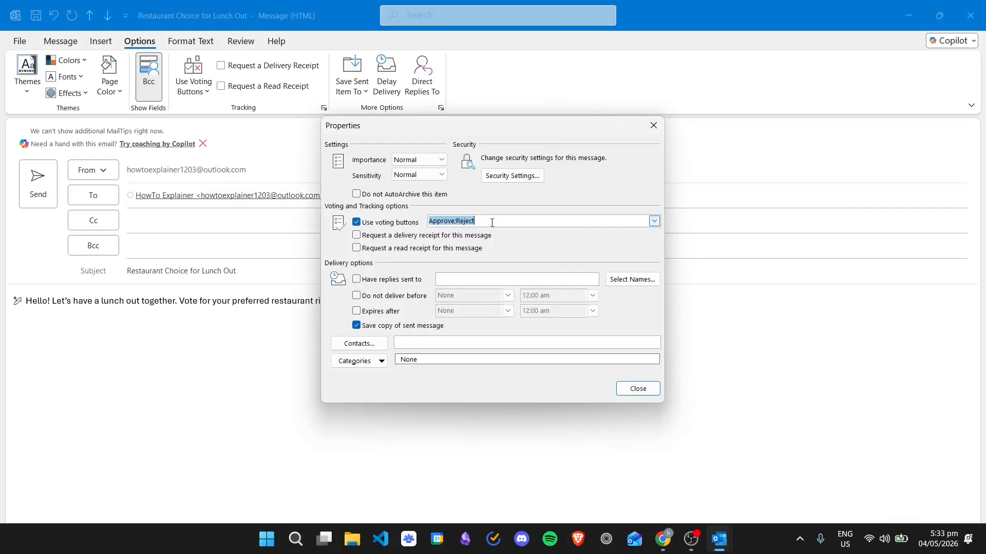
- Replace Approve;Reject with voting choices Japanese;Chinese;Filipino;Italian and close the Properties dialog
left_click_drag(520, 221, 421, 222)
key("BackSpace")
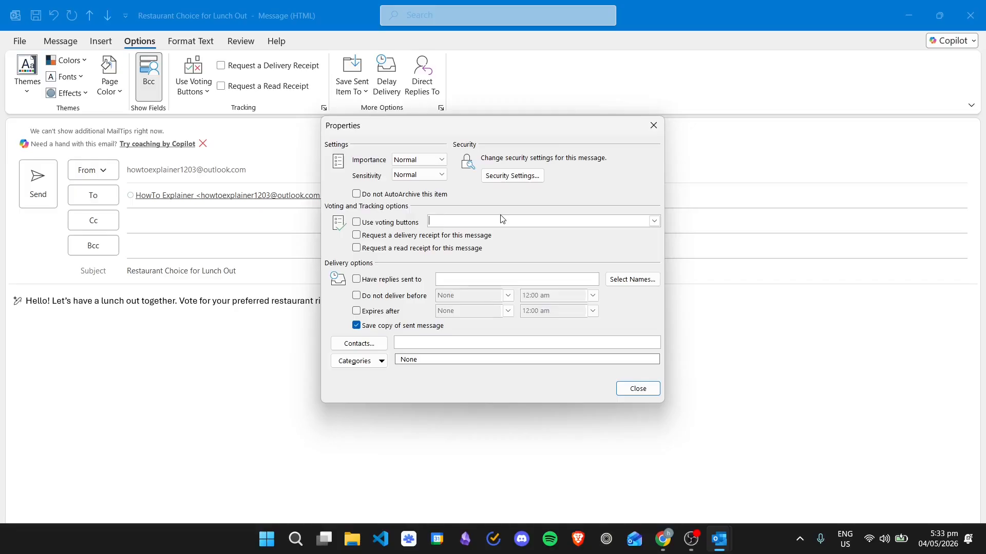
type("Japanese;Chinese;Filipino;")
type("Italian")
left_click(638, 389)
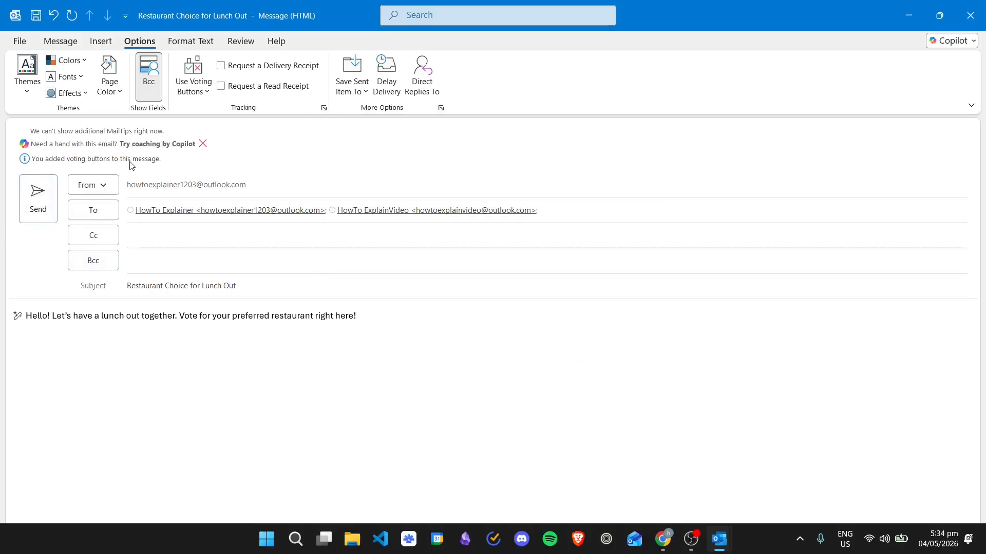
- Confirm the custom voting set is checked, then send the lunch poll message
left_click(198, 78)
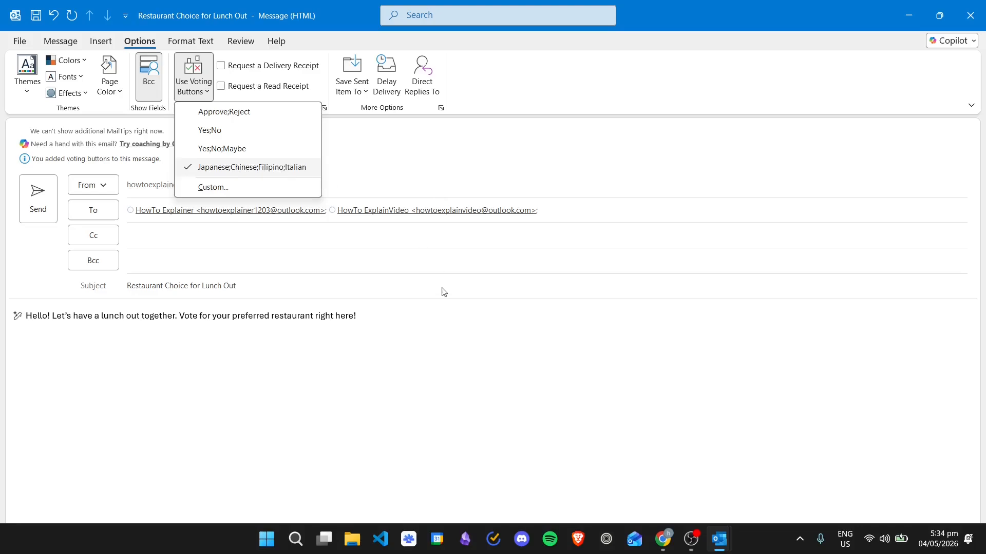
left_click(389, 317)
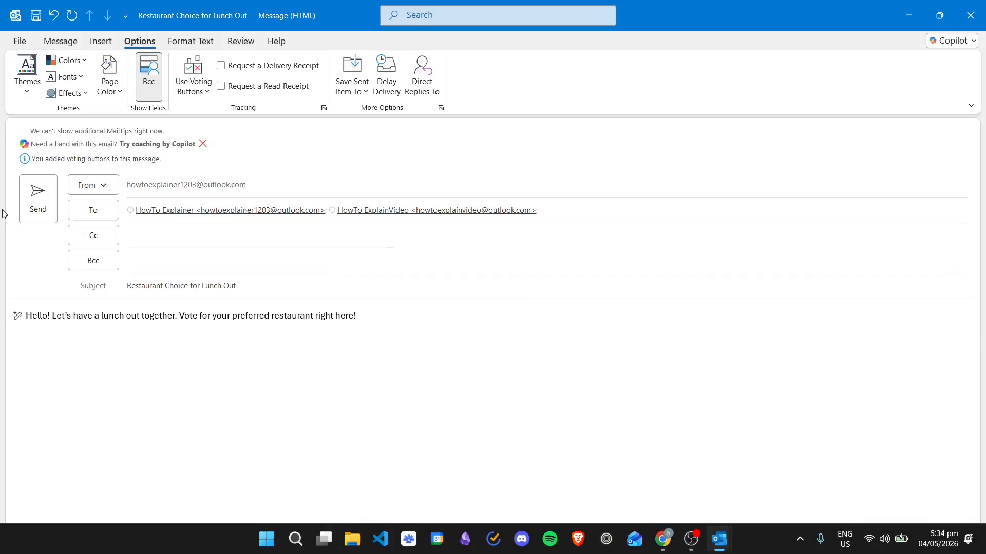
left_click(39, 201)
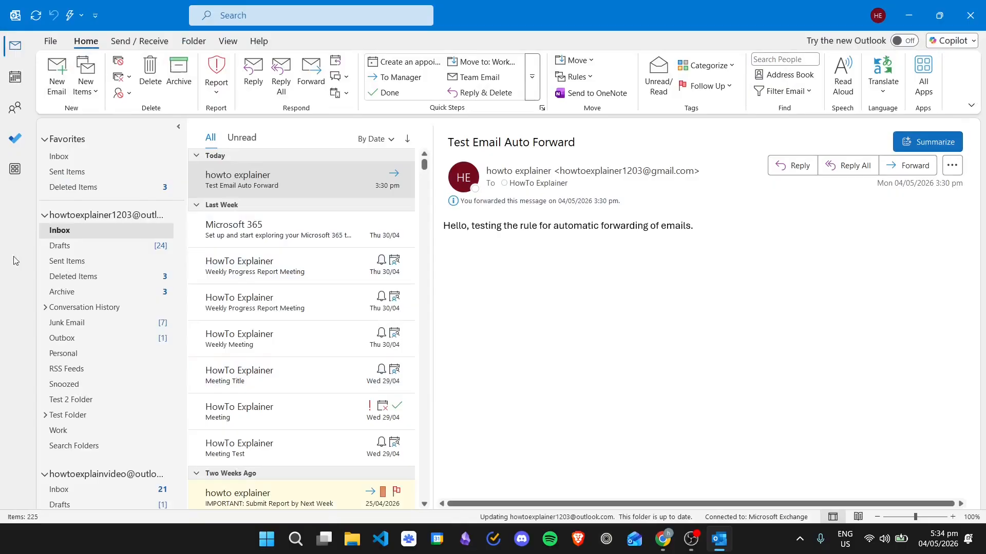
- Open the sent lunch message in Sent Items and show its four vote options
left_click(65, 262)
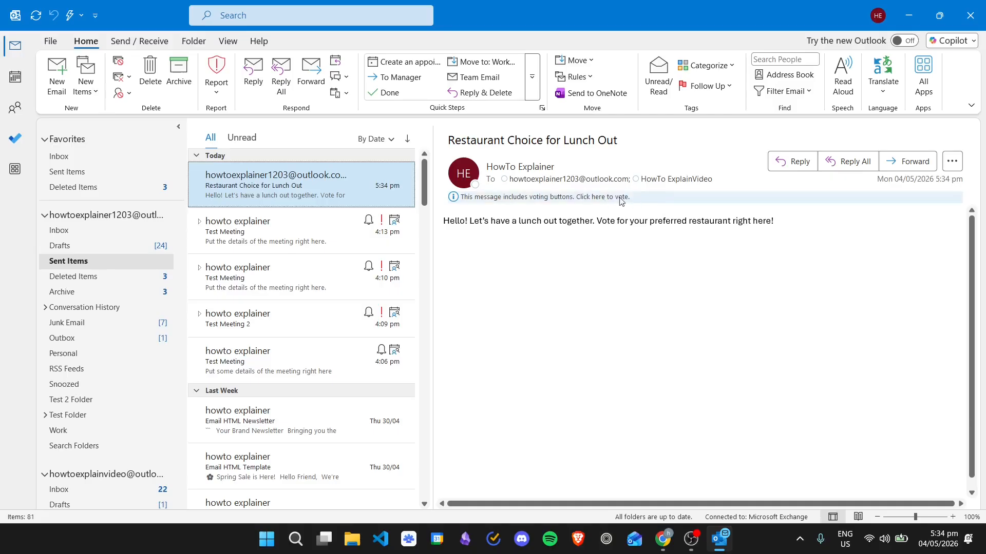
left_click(641, 200)
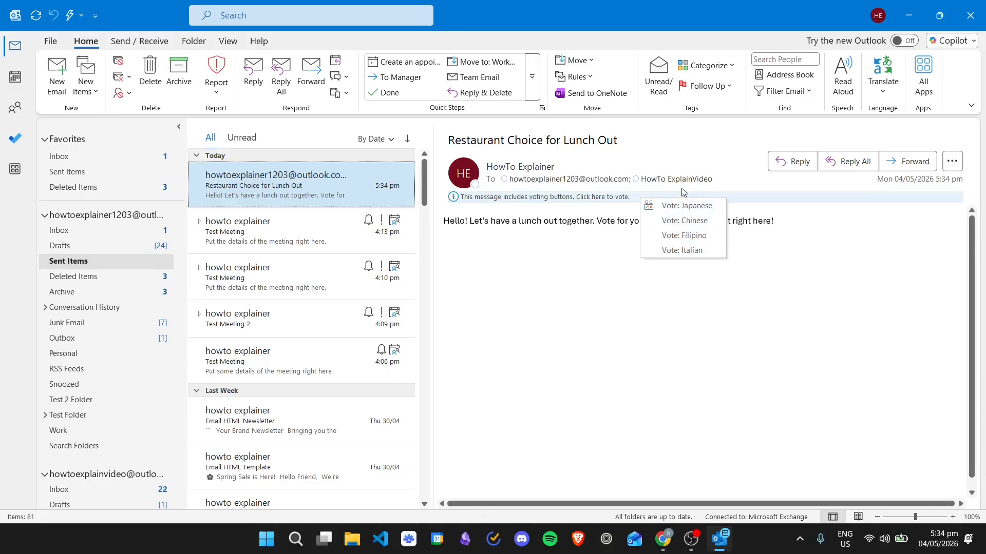
- Vote Italian on the poll, choosing to edit the response before sending
left_click(694, 252)
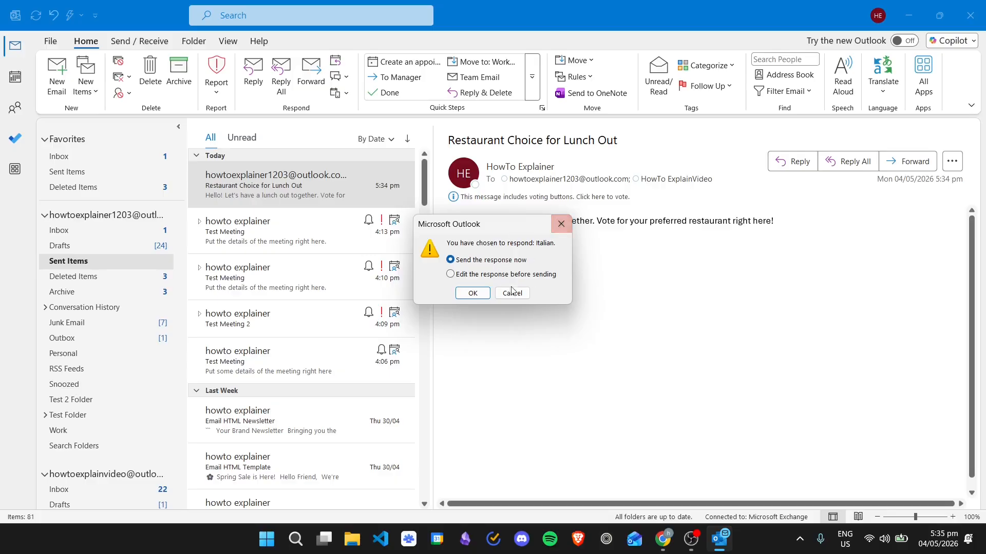
left_click(469, 276)
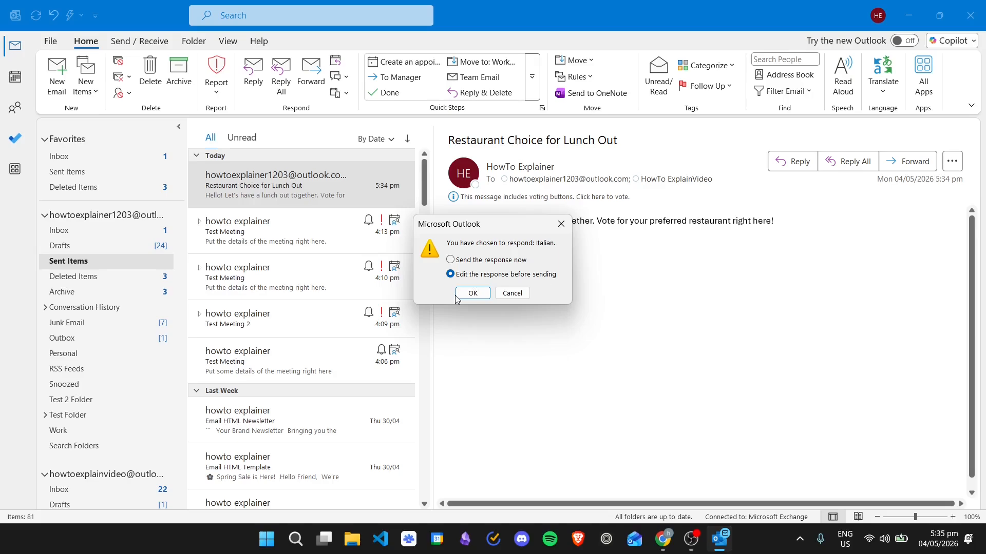
left_click(473, 294)
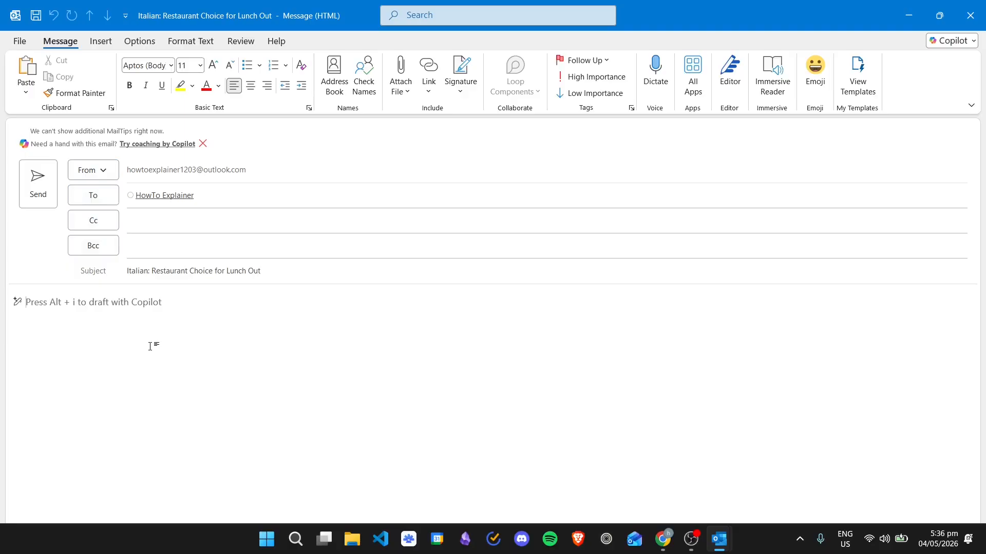
- Write 'Let's have Italian for lunch!' in the vote reply and send it with Ctrl+Enter
type("Let")
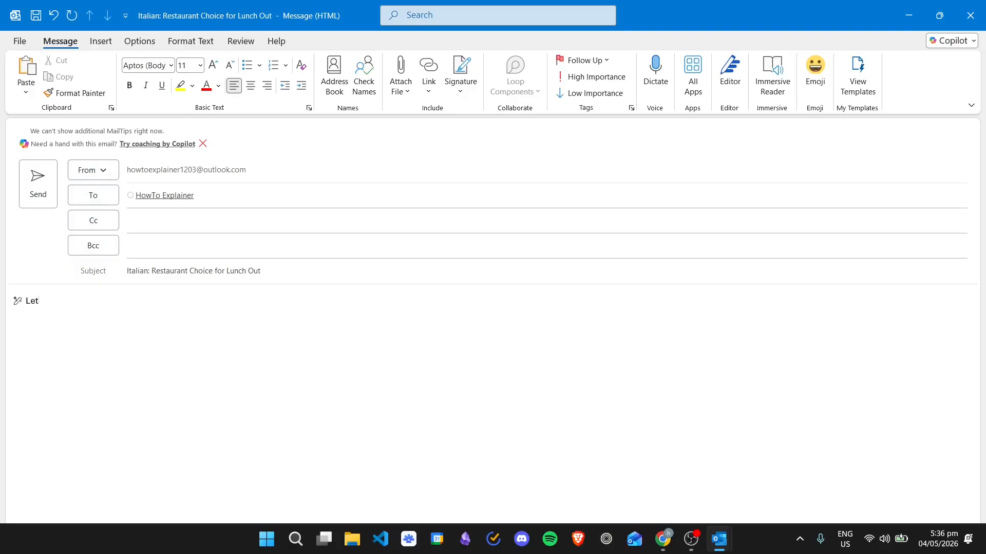
type("'s have Italian for lunch!")
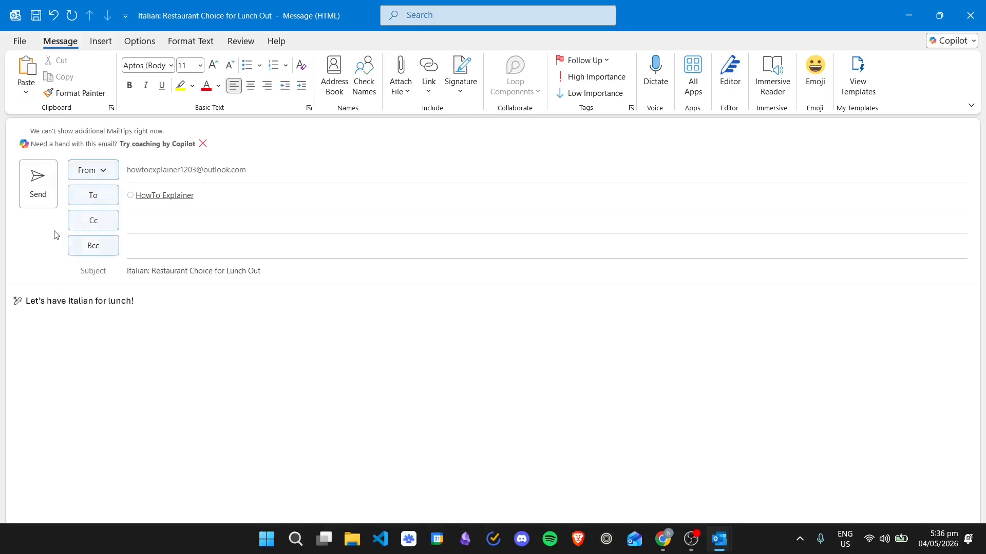
key("ctrl+Return")
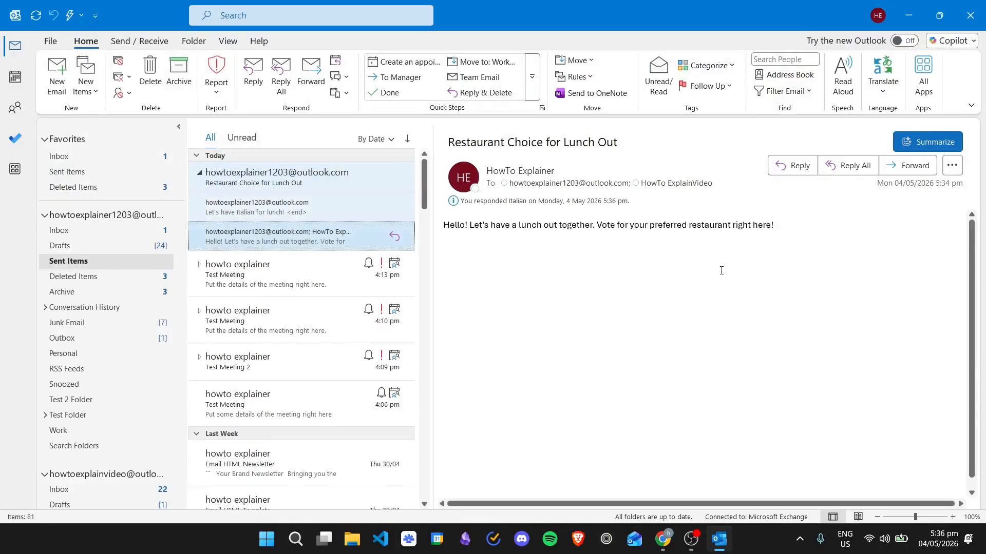
left_click(294, 202)
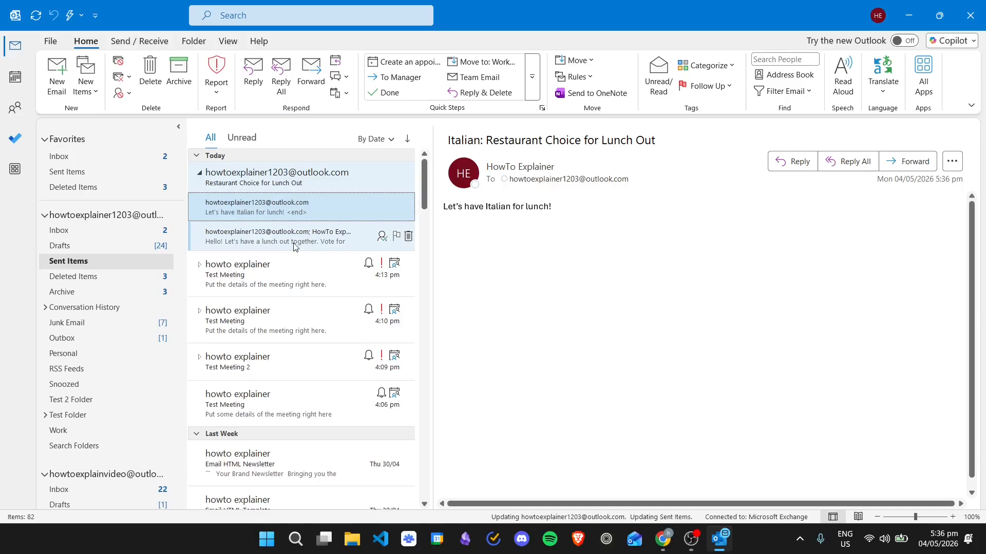
left_click(315, 234)
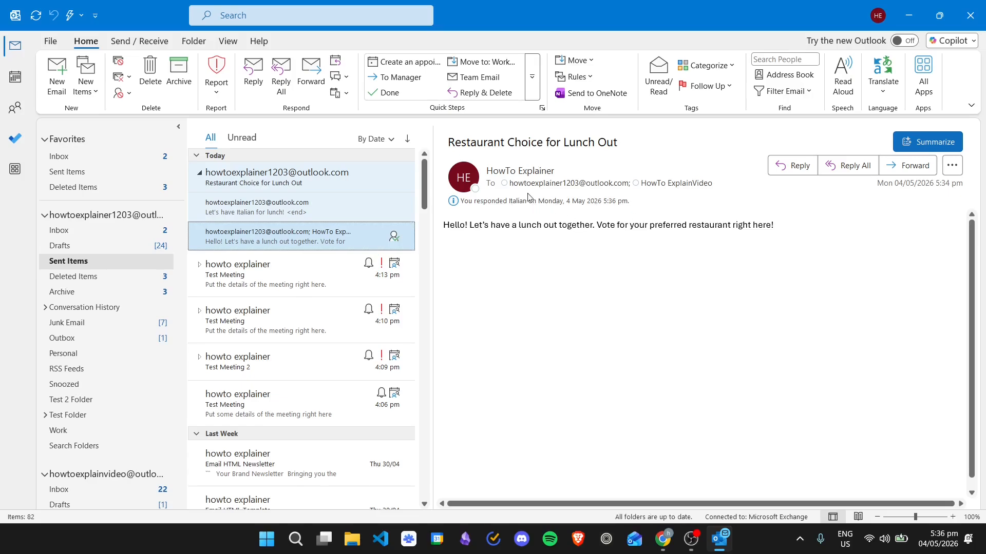
left_click(651, 248)
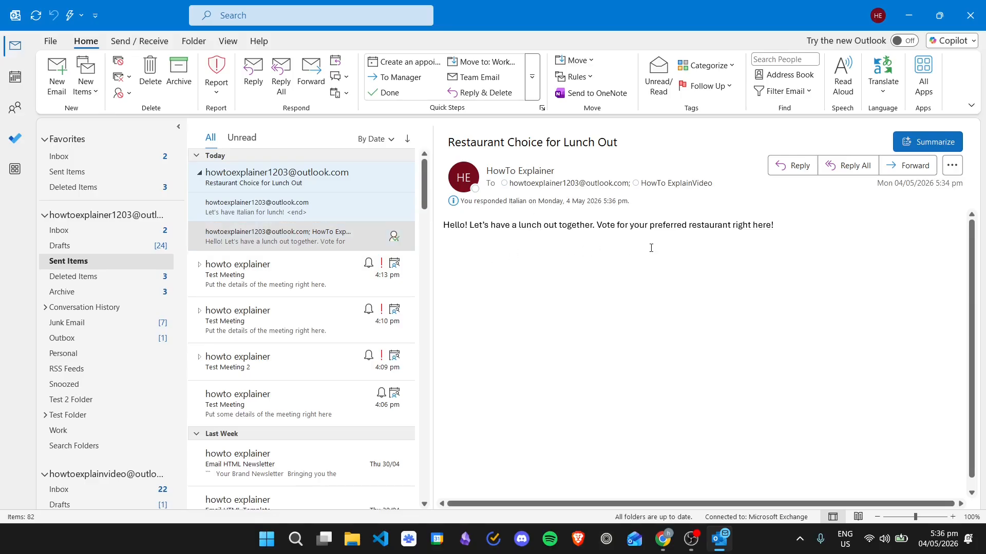